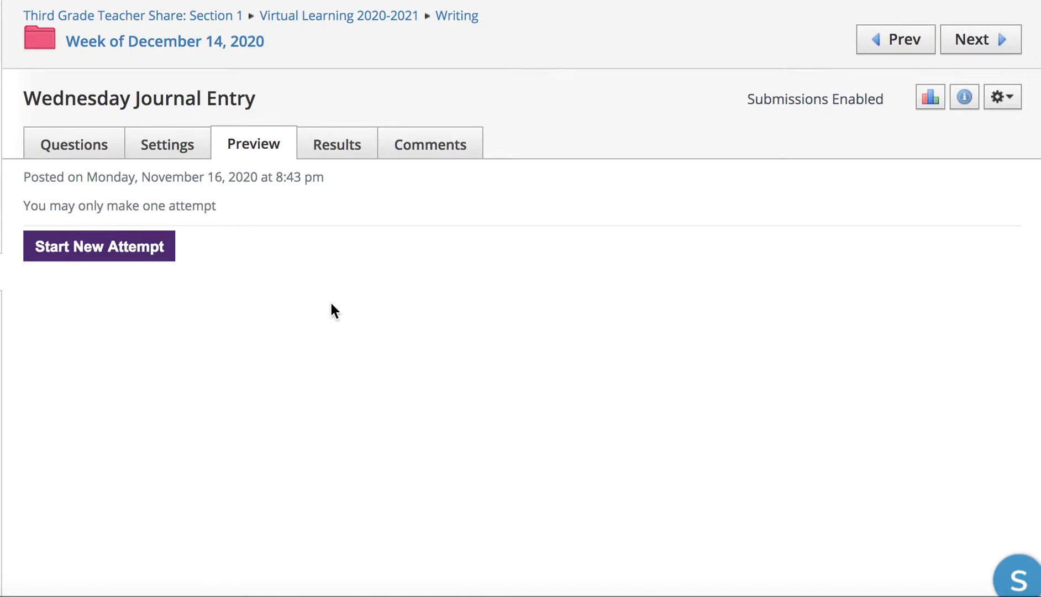
# Start a new preview attempt of the Wednesday Journal Entry quiz.
pyautogui.click(99, 243)
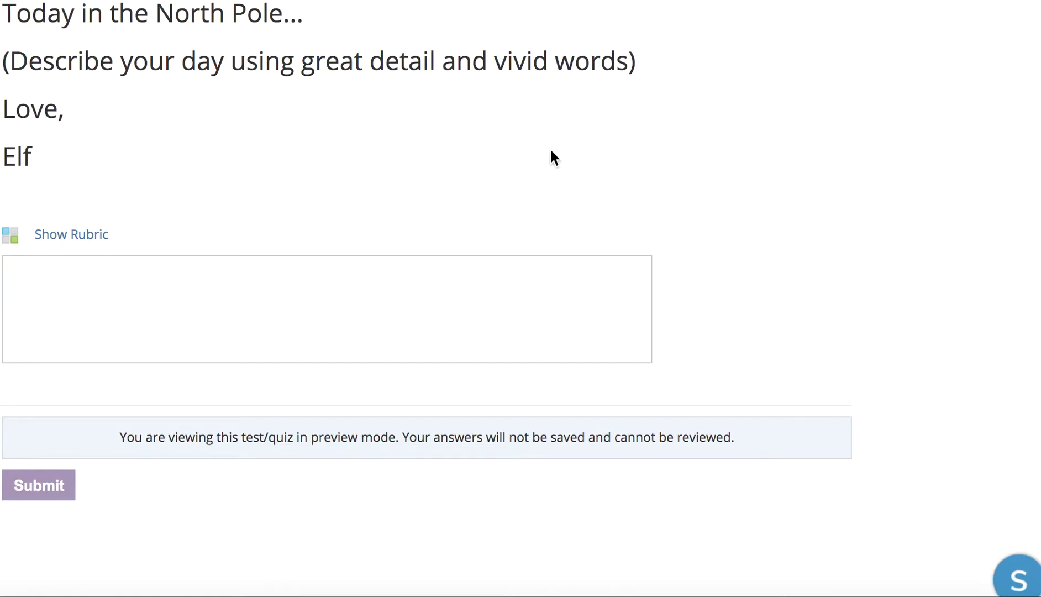
# Read through the Dear Diary North Pole prompt and place the cursor in the answer box.
pyautogui.scroll(-1, 550, 149)
pyautogui.scroll(3, 549, 149)
pyautogui.scroll(8, 551, 151)
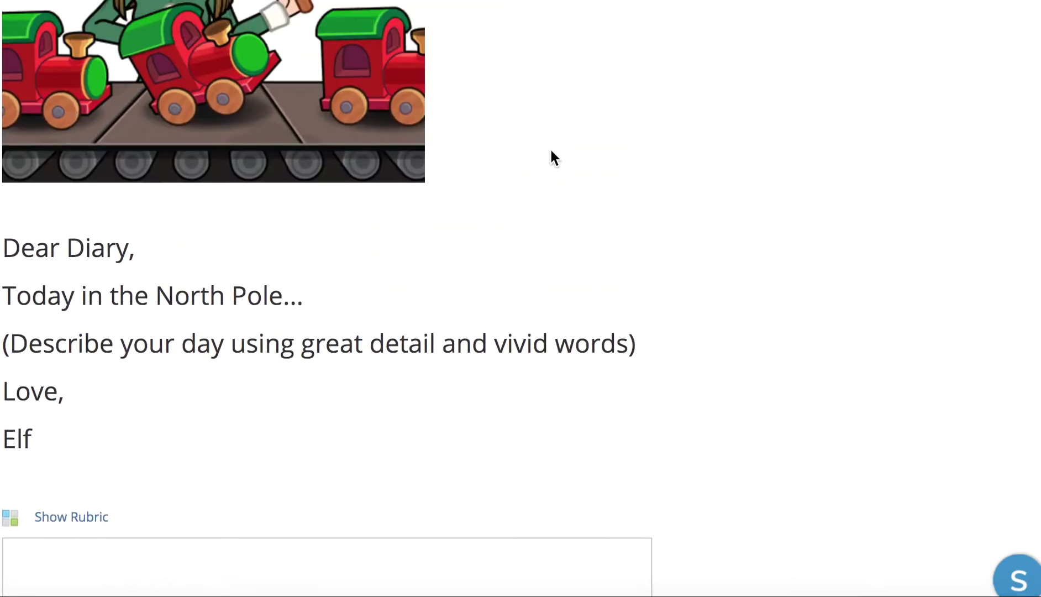
pyautogui.scroll(3, 551, 151)
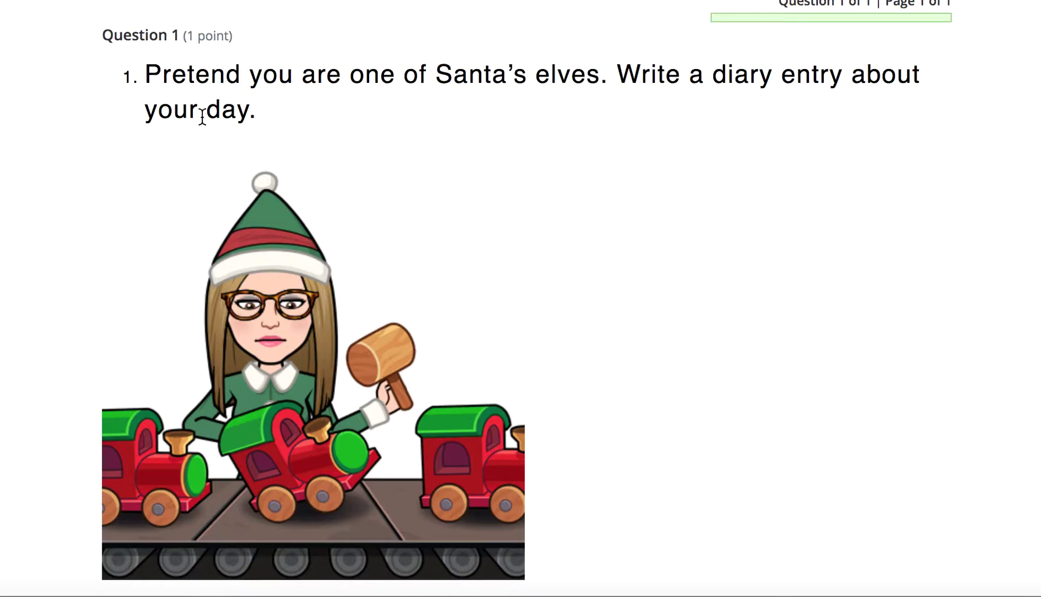
pyautogui.scroll(-5, 536, 178)
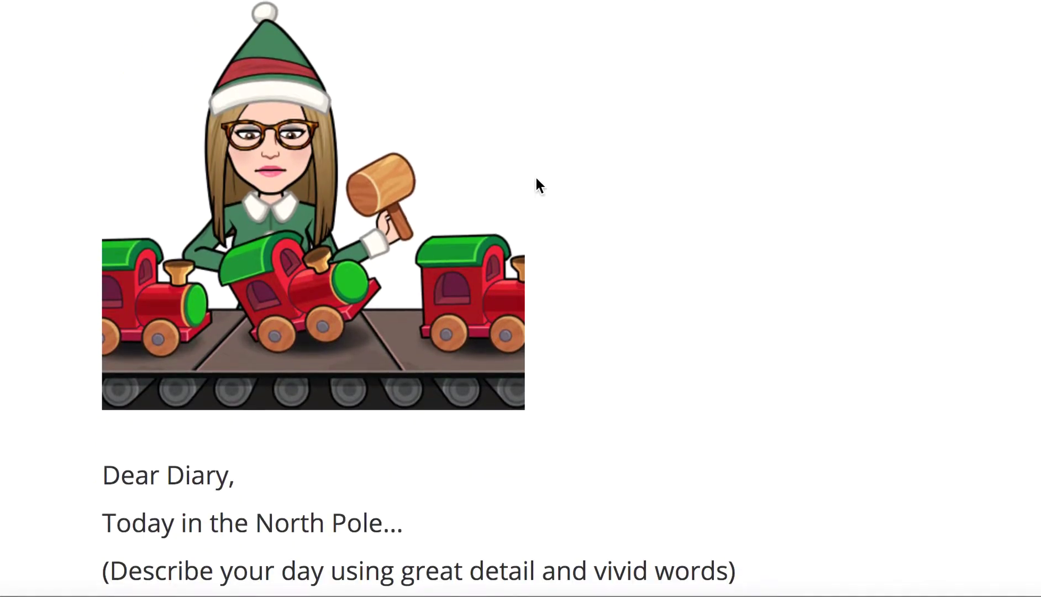
pyautogui.scroll(-5, 537, 179)
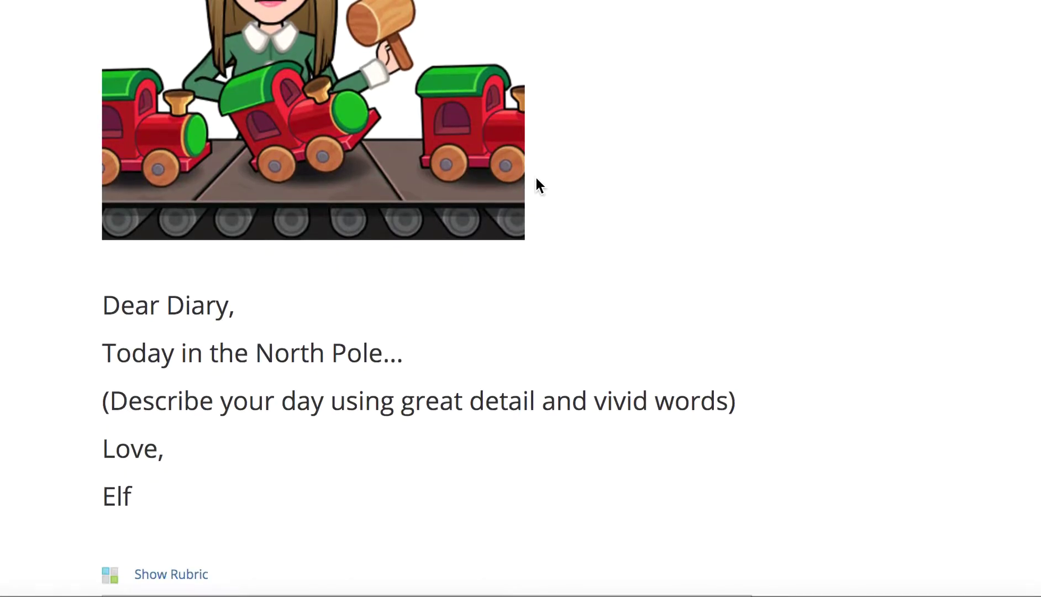
pyautogui.scroll(-1, 539, 186)
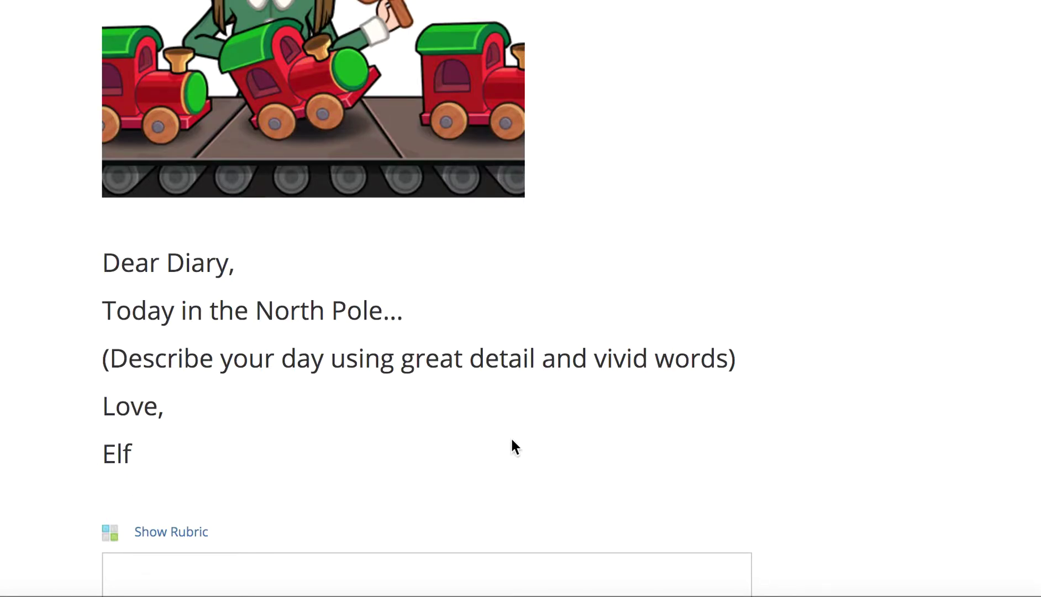
pyautogui.scroll(-5, 512, 440)
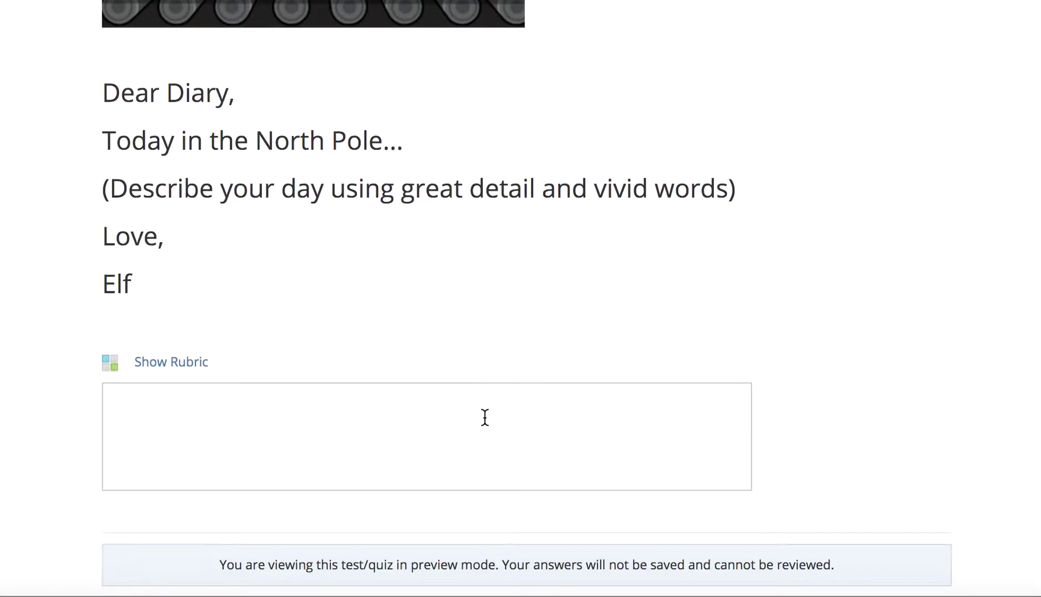
pyautogui.click(484, 417)
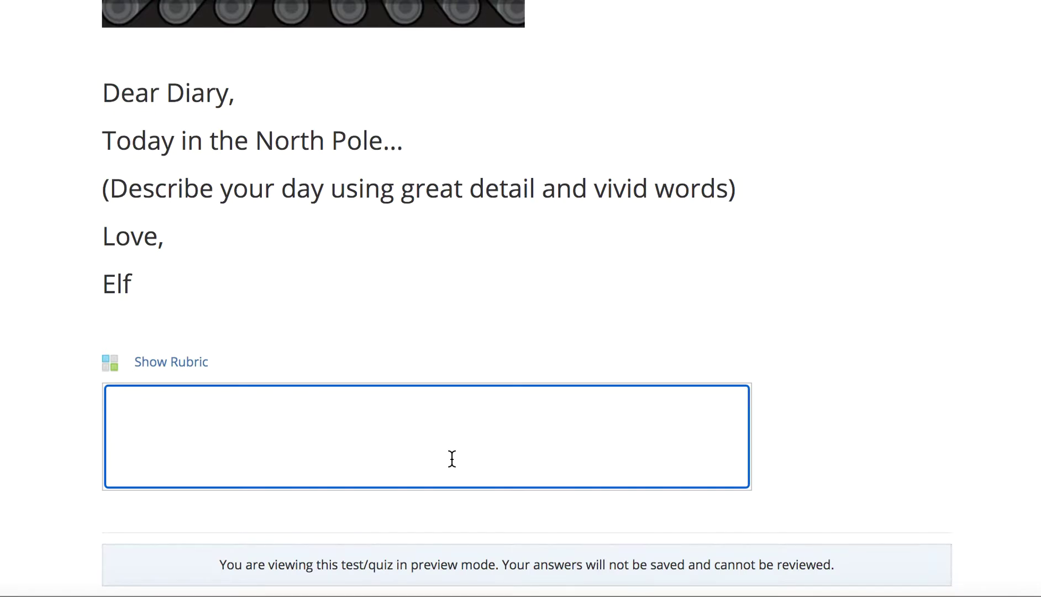
# Show the 12-point rubric and shrink its panel to uncover the empty answer box.
pyautogui.click(173, 364)
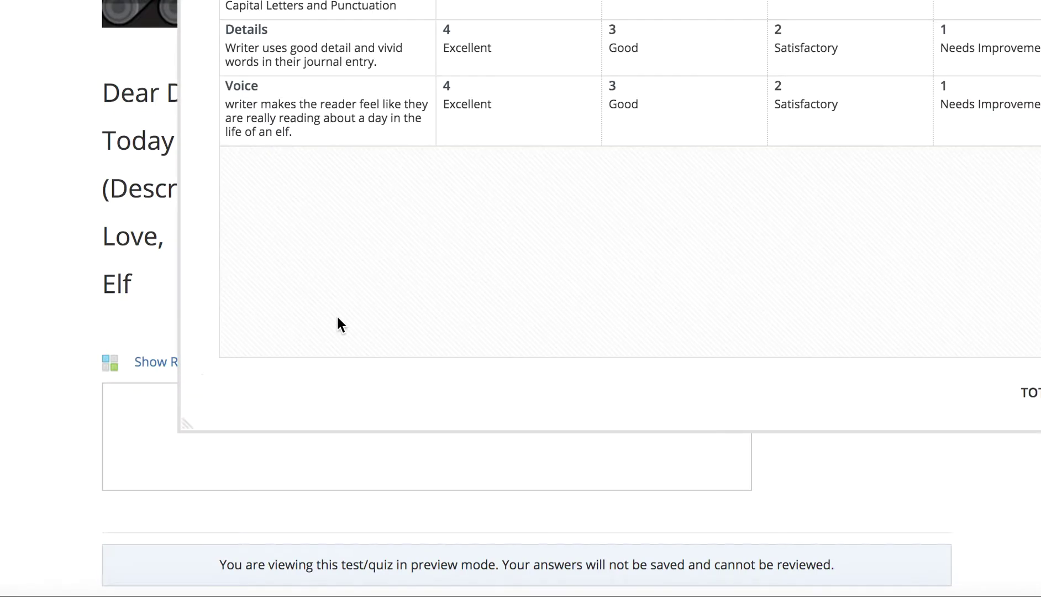
pyautogui.scroll(1, 482, 220)
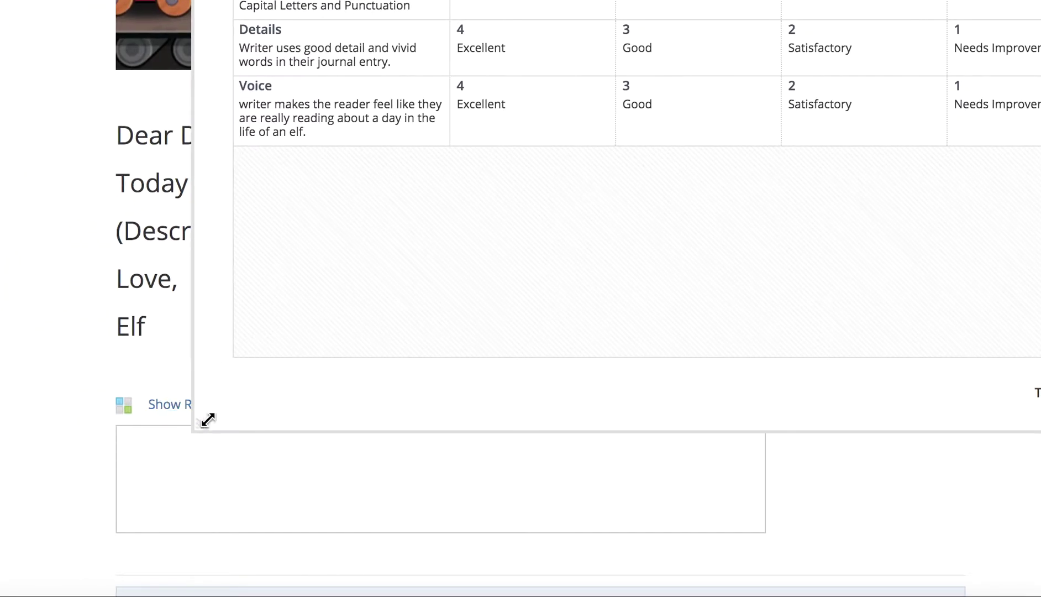
pyautogui.moveTo(200, 428); pyautogui.dragTo(555, 135)
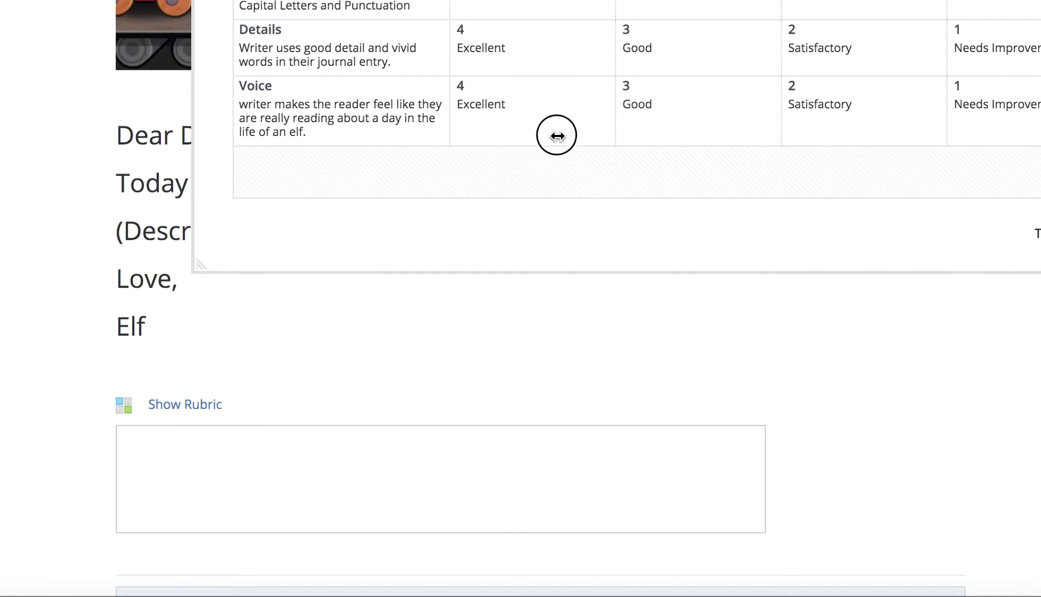
# Type the greeting 'Dear Diary,' and begin the paragraph with 'Today in the North Pole'.
pyautogui.click(300, 465)
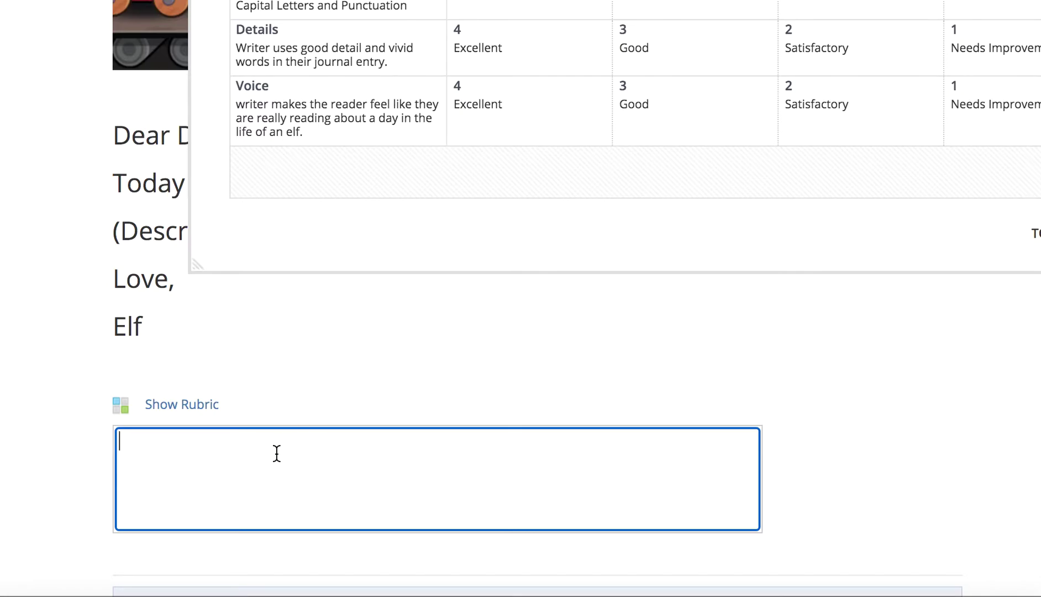
pyautogui.write('Dear Diary,')
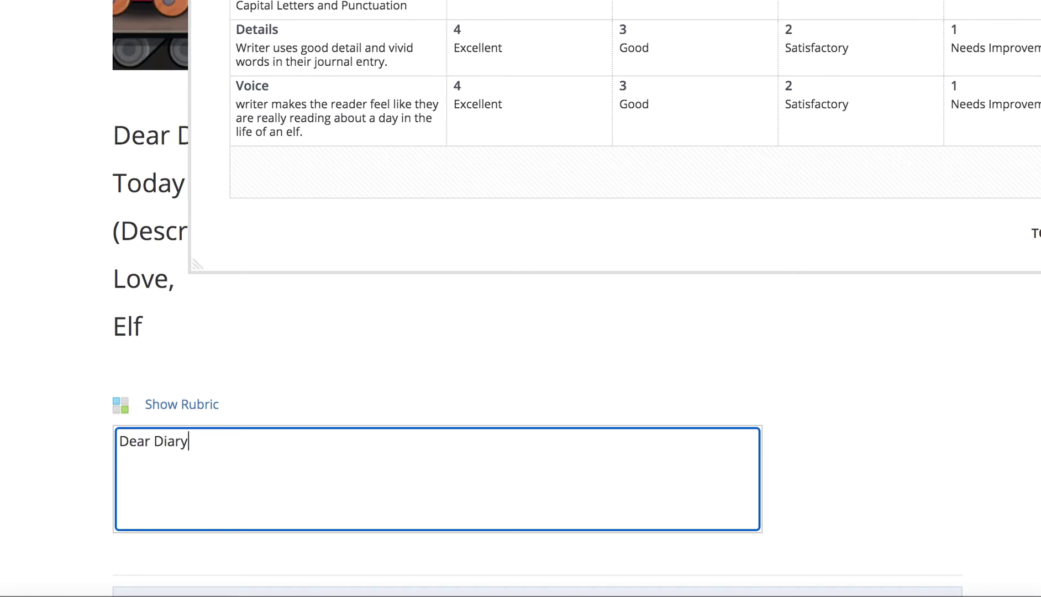
pyautogui.press('Return')
pyautogui.press('Return')
pyautogui.write('Today in the n')
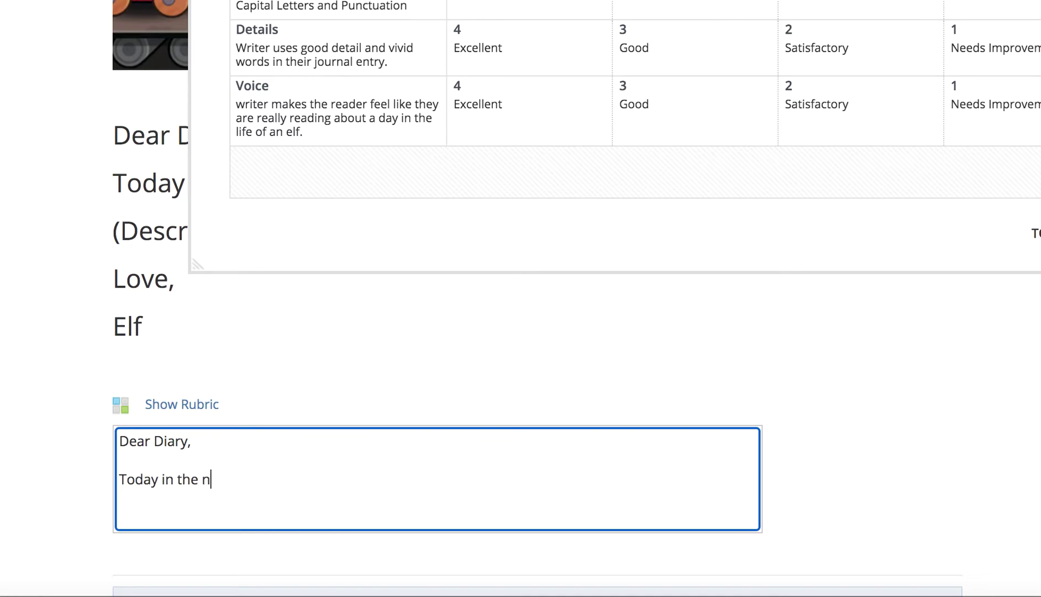
pyautogui.press('BackSpace')
# Finish the paragraph about waking to a loud bang and running to the workshop.
pyautogui.write('North Pole I wok')
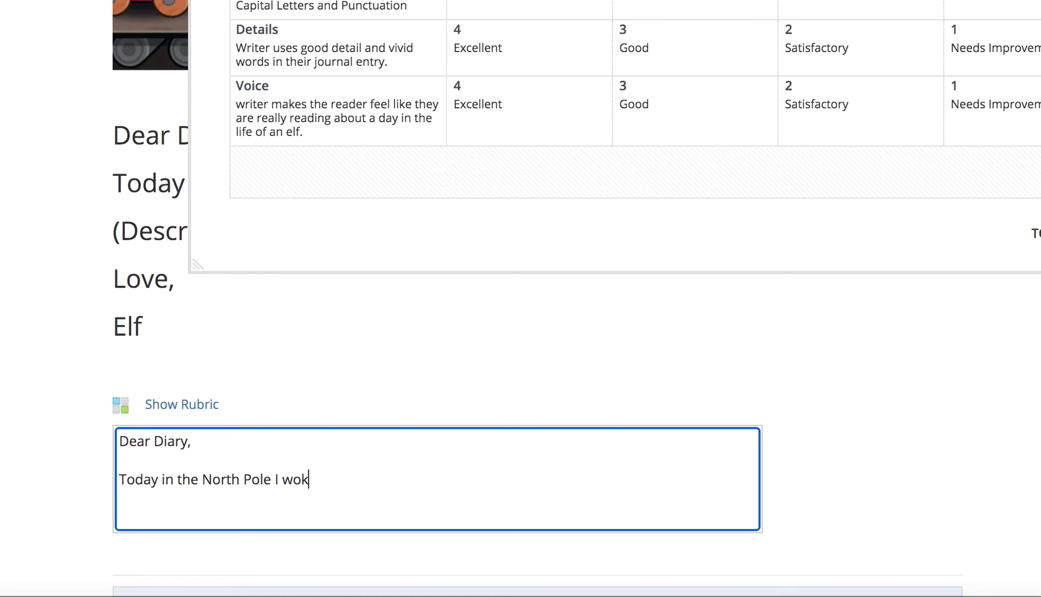
pyautogui.write('e up to a loud')
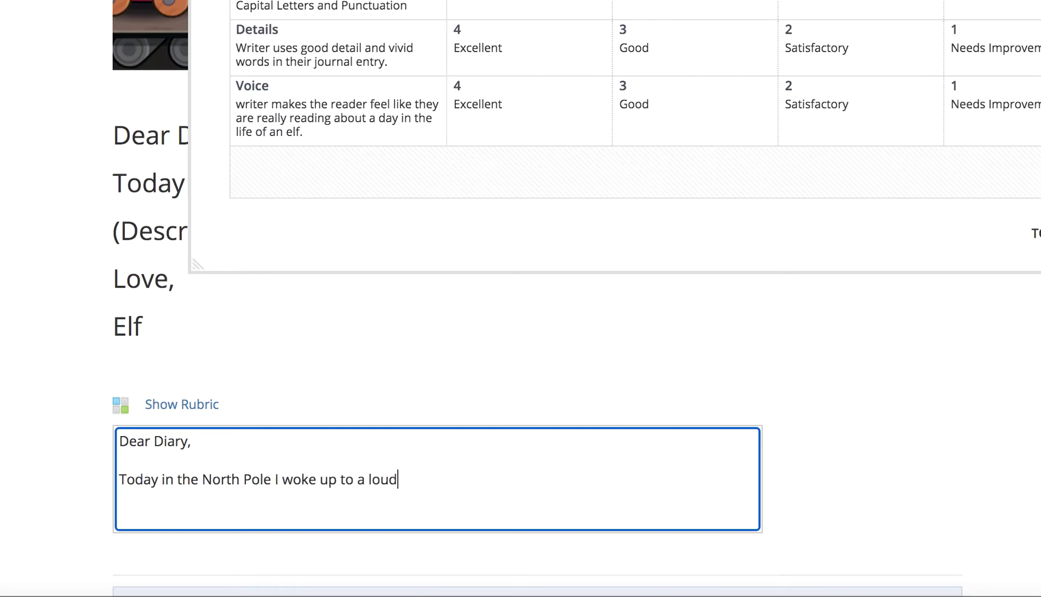
pyautogui.write(' bang!  What was')
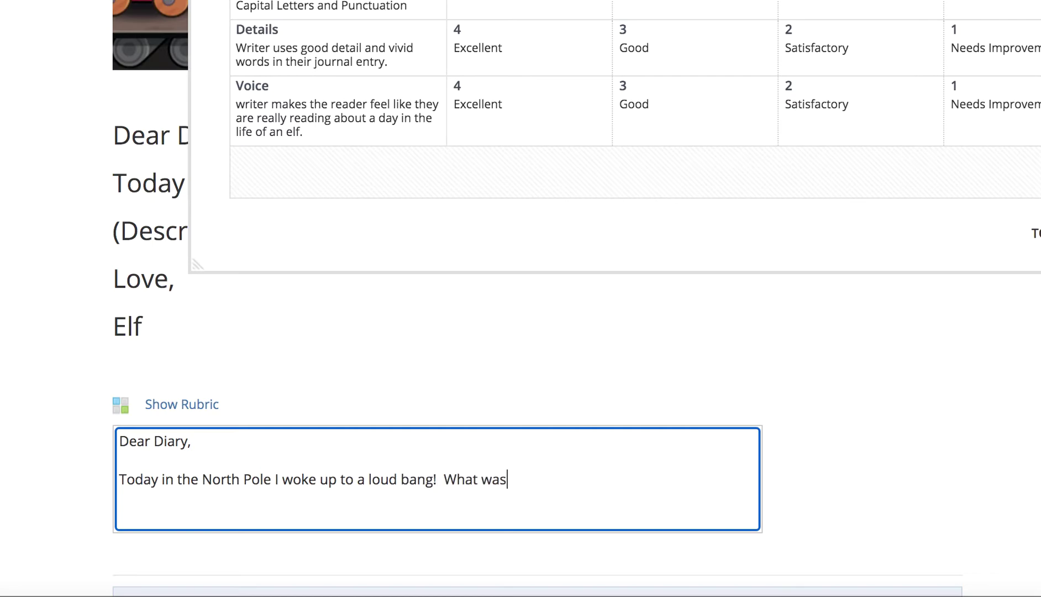
pyautogui.write(' that?  I jumped o')
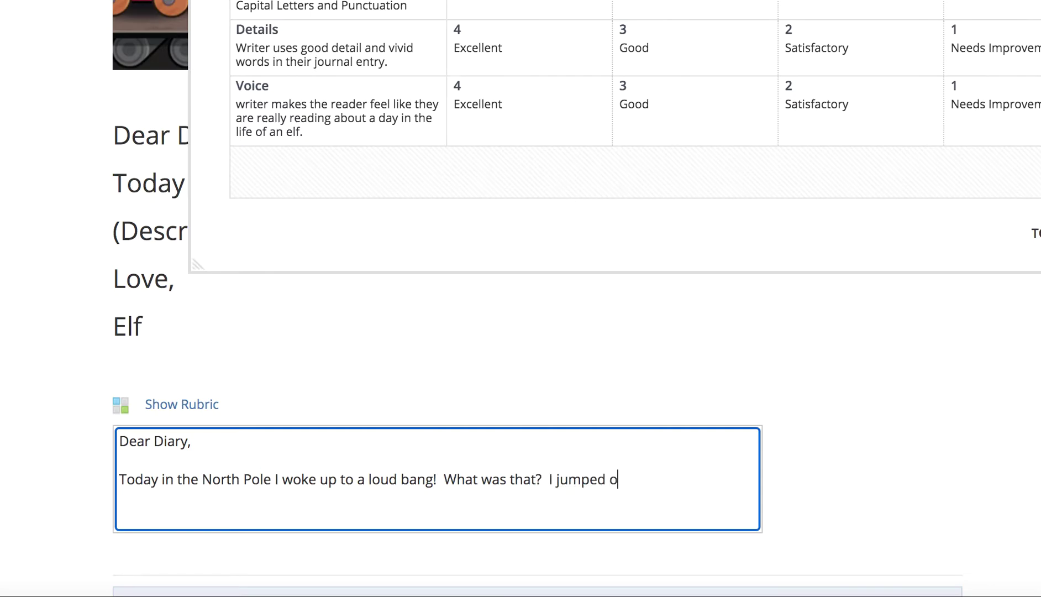
pyautogui.write('ut of bed and')
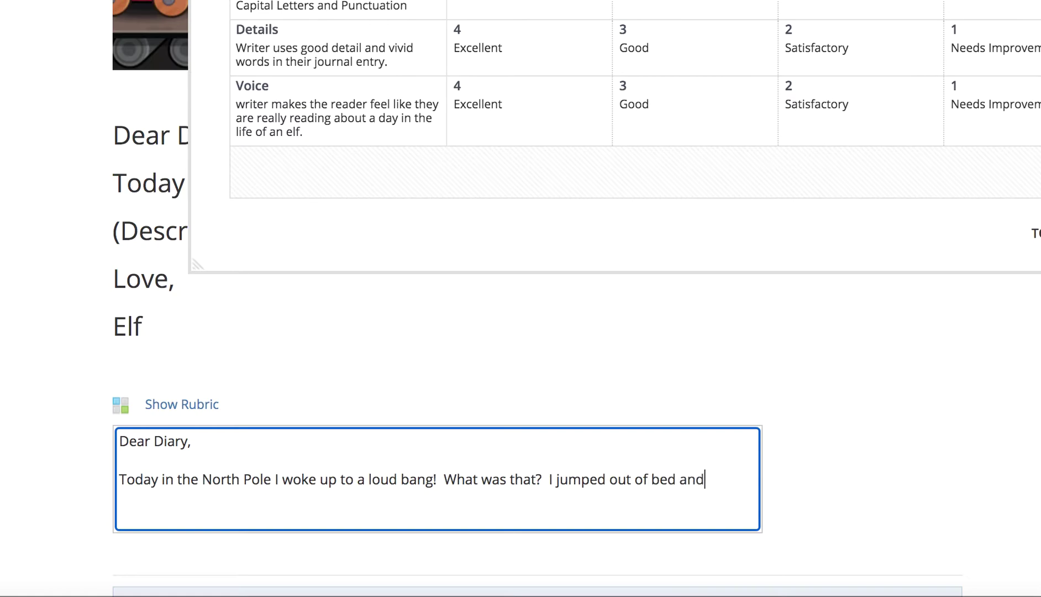
pyautogui.write(' ran down the hallway o')
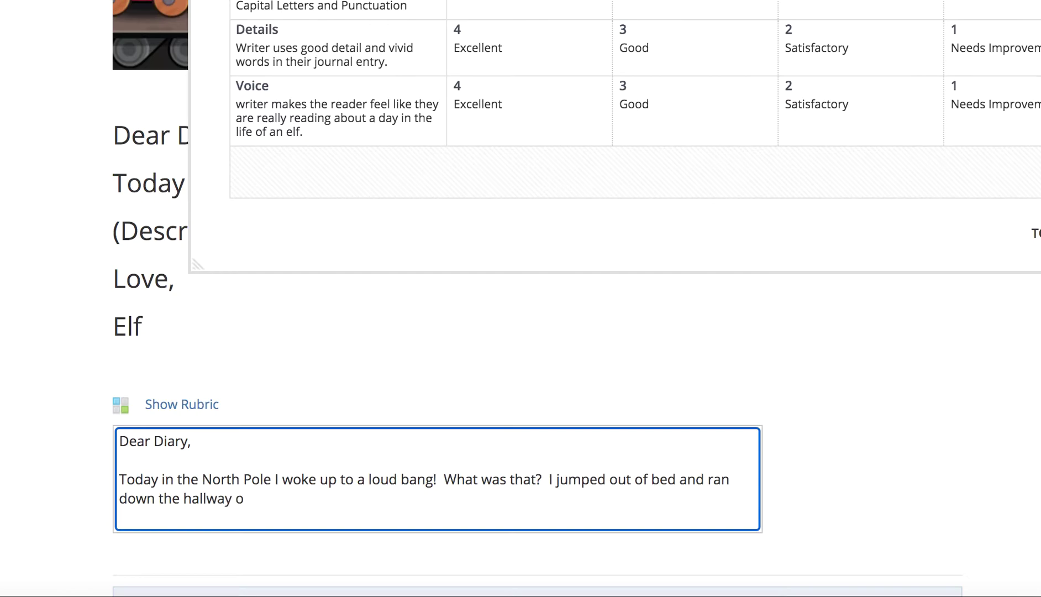
pyautogui.press('BackSpace')
pyautogui.write('to the workshop.')
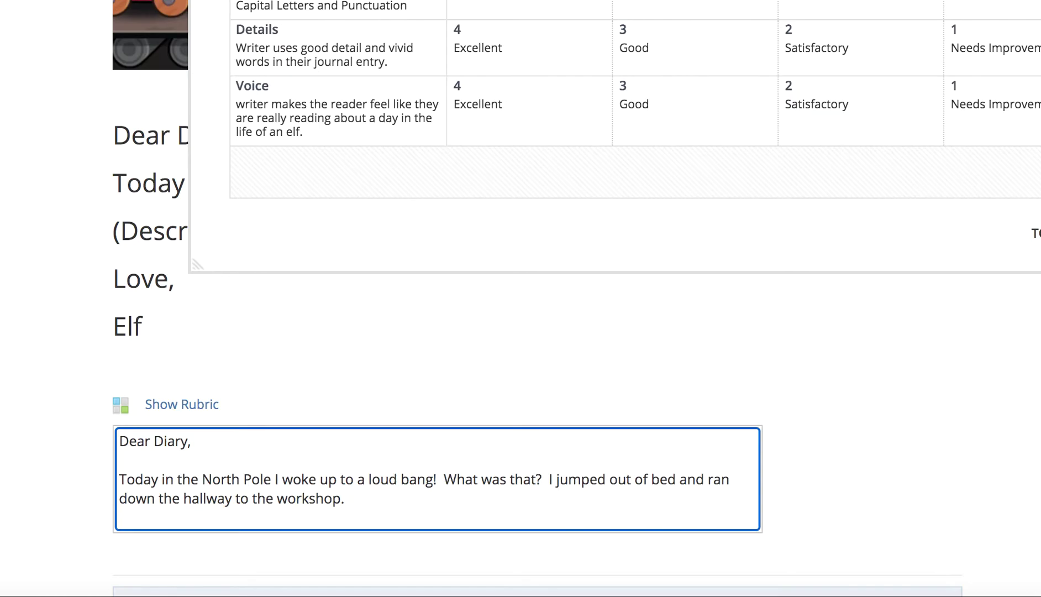
pyautogui.press('Return')
pyautogui.press('Return')
pyautogui.press('Return')
pyautogui.press('Return')
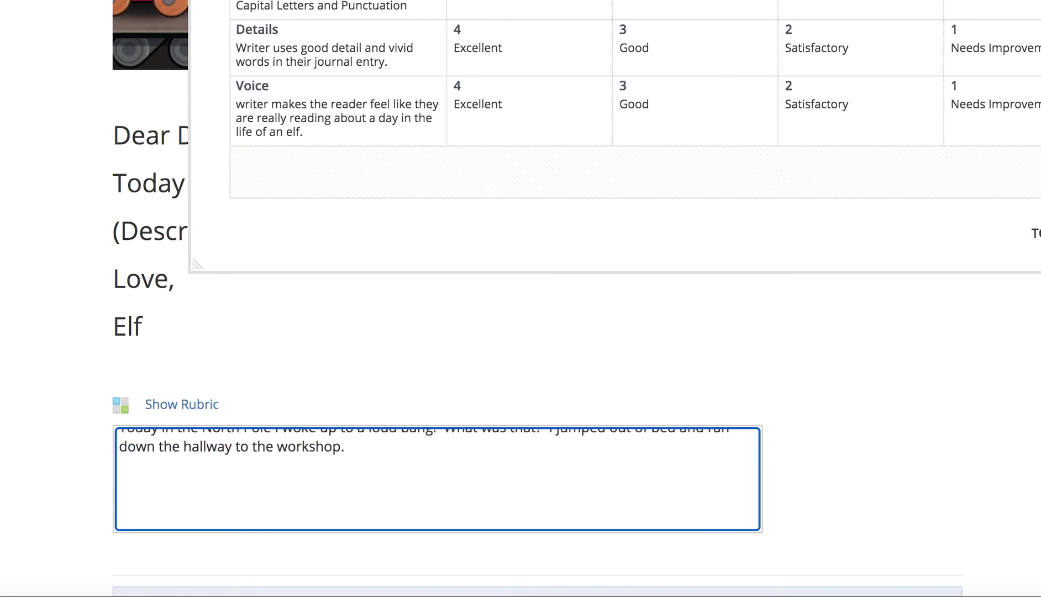
# Add the closing sentence 'That was an amazing day in the North Pole.'.
pyautogui.write('That was an am')
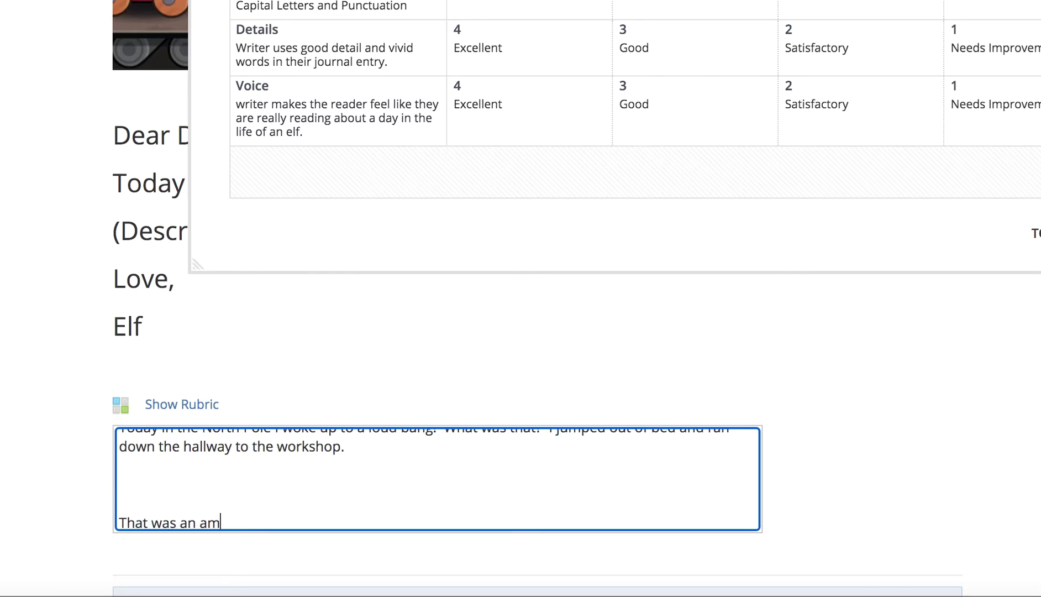
pyautogui.write('azing day in t')
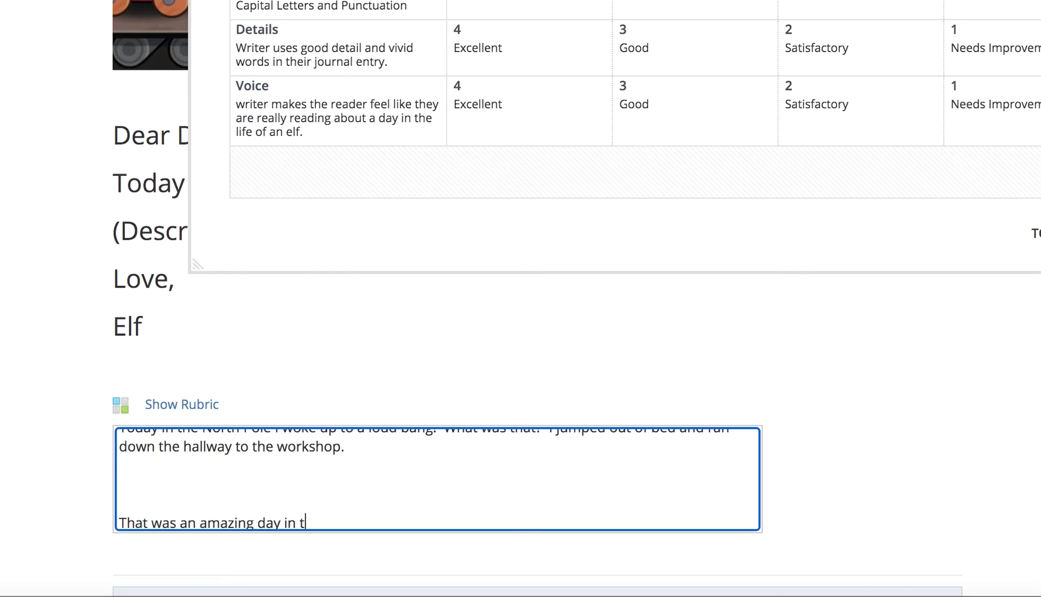
pyautogui.write('he North Pole')
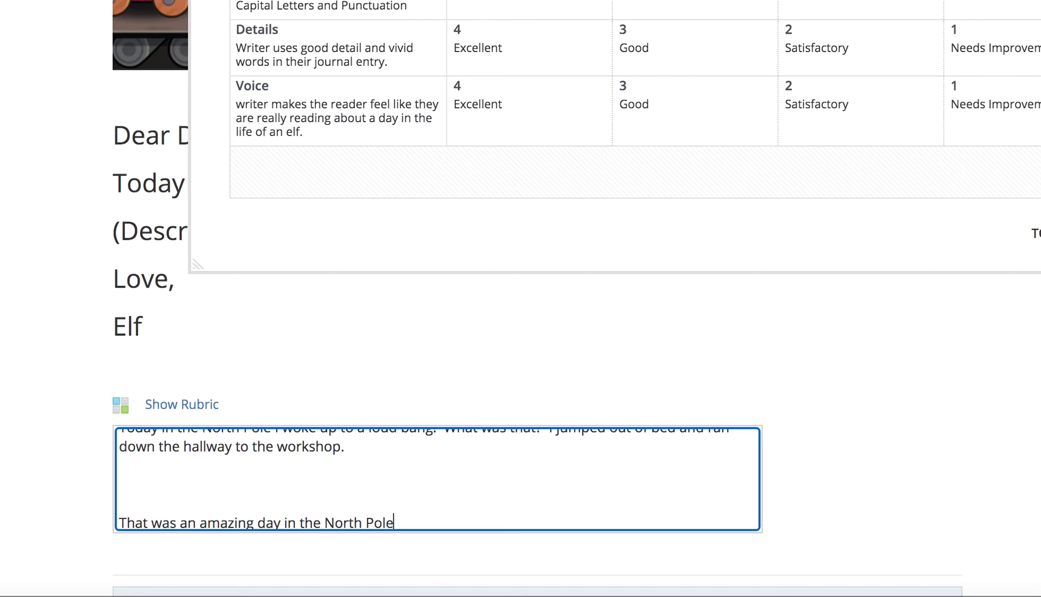
pyautogui.write('.')
# Sign off with 'Love,' and 'Elf' on separate lines, then add a blank top line.
pyautogui.press('Return')
pyautogui.press('Return')
pyautogui.write('Love')
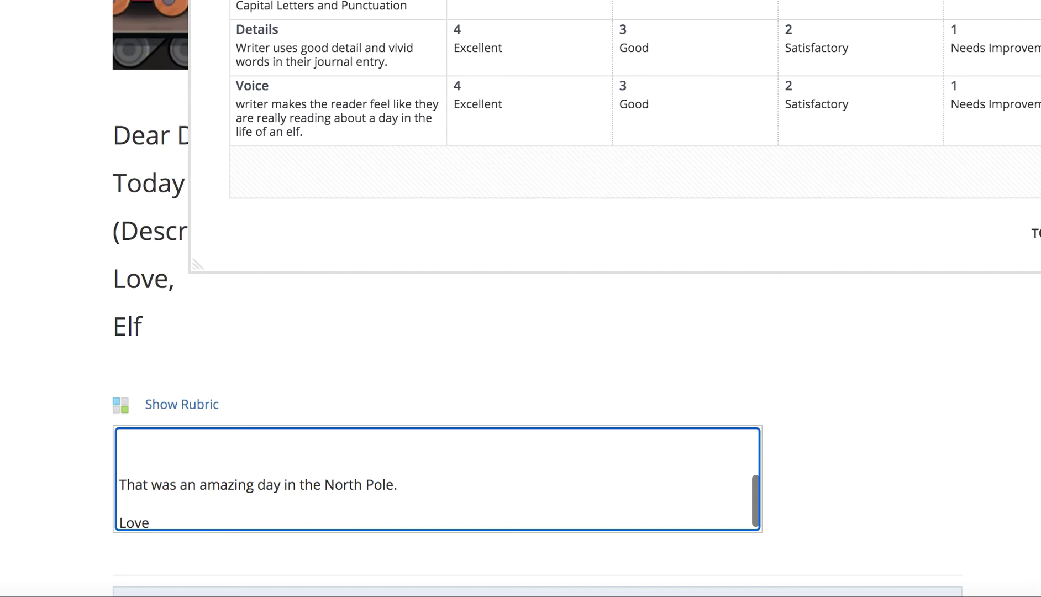
pyautogui.write(',')
pyautogui.press('Return')
pyautogui.press('Return')
pyautogui.write('El')
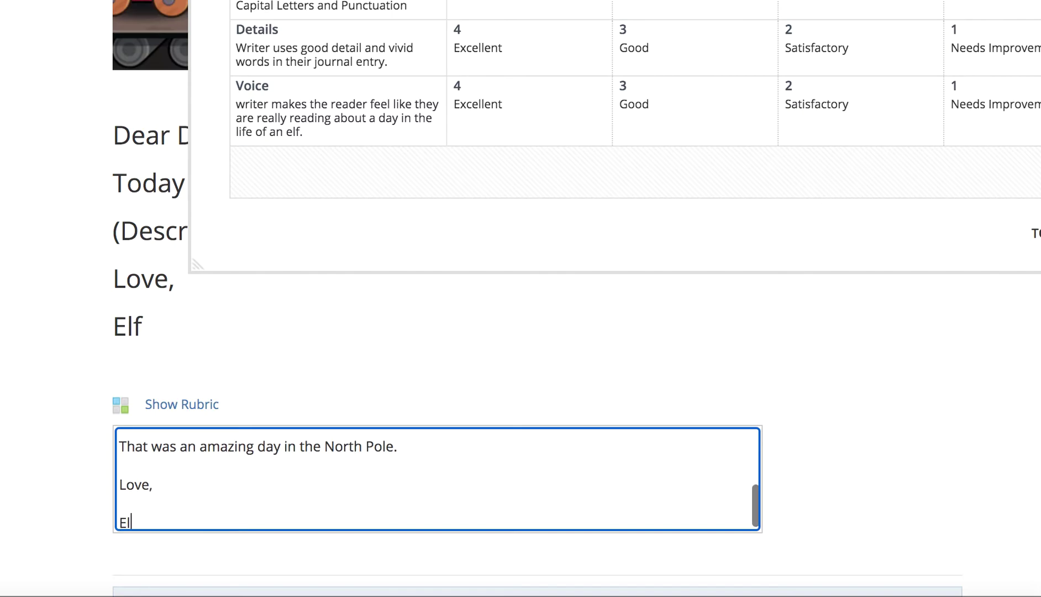
pyautogui.write('f')
pyautogui.press('Up')
pyautogui.press('Up')
pyautogui.press('Up')
pyautogui.press('Up')
pyautogui.press('Up')
pyautogui.press('Up')
pyautogui.press('Up')
pyautogui.press('Up')
pyautogui.press('Up')
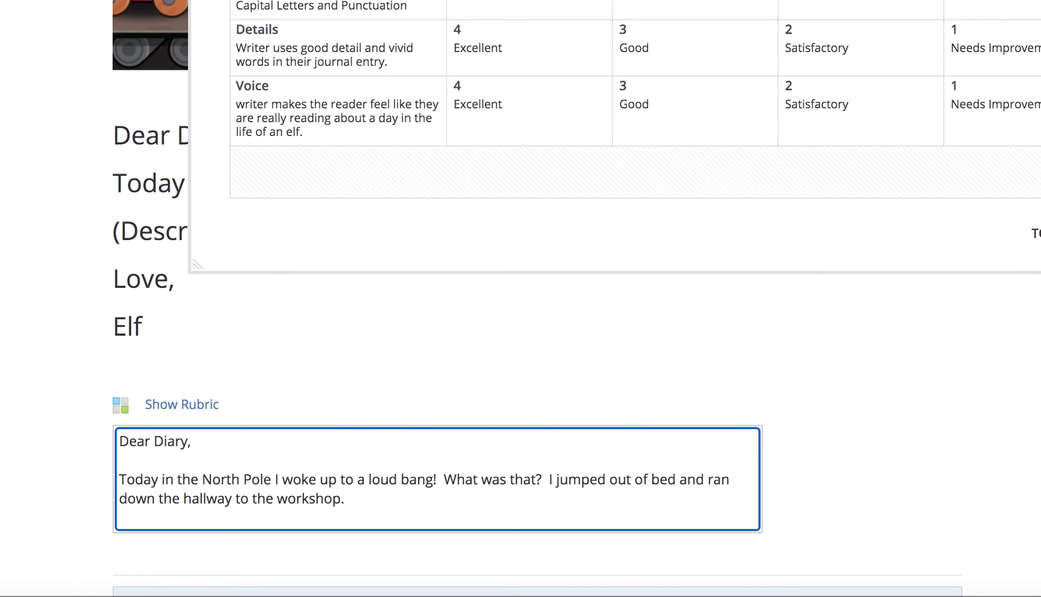
pyautogui.press('Return')
pyautogui.press('Return')
# Enter the date 12/16/2020 on the top line and review the entry down to 'Love,'.
pyautogui.click(217, 444)
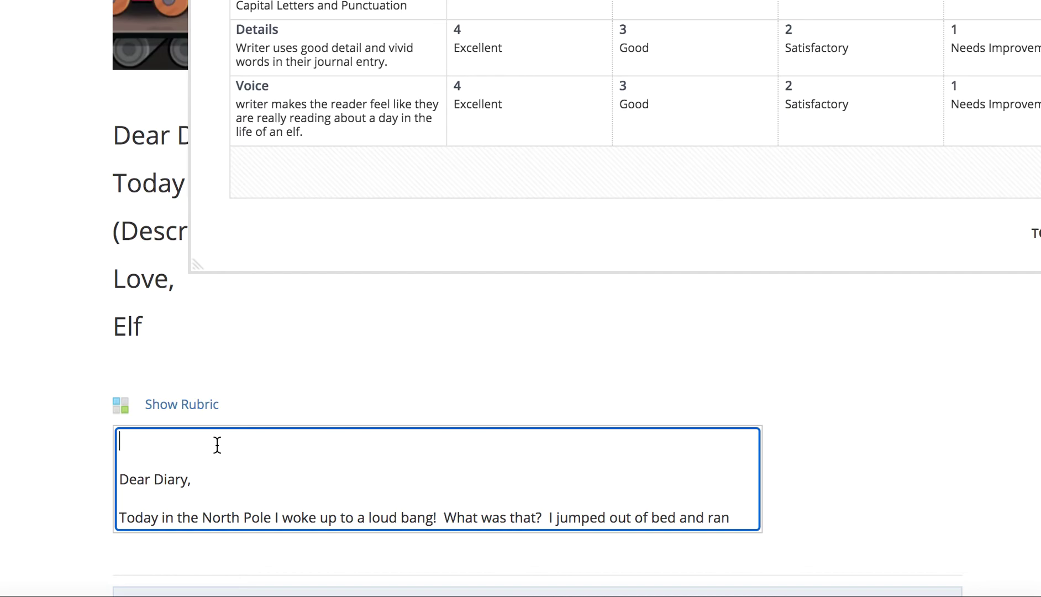
pyautogui.write('1')
pyautogui.write('/')
pyautogui.write('16/2020')
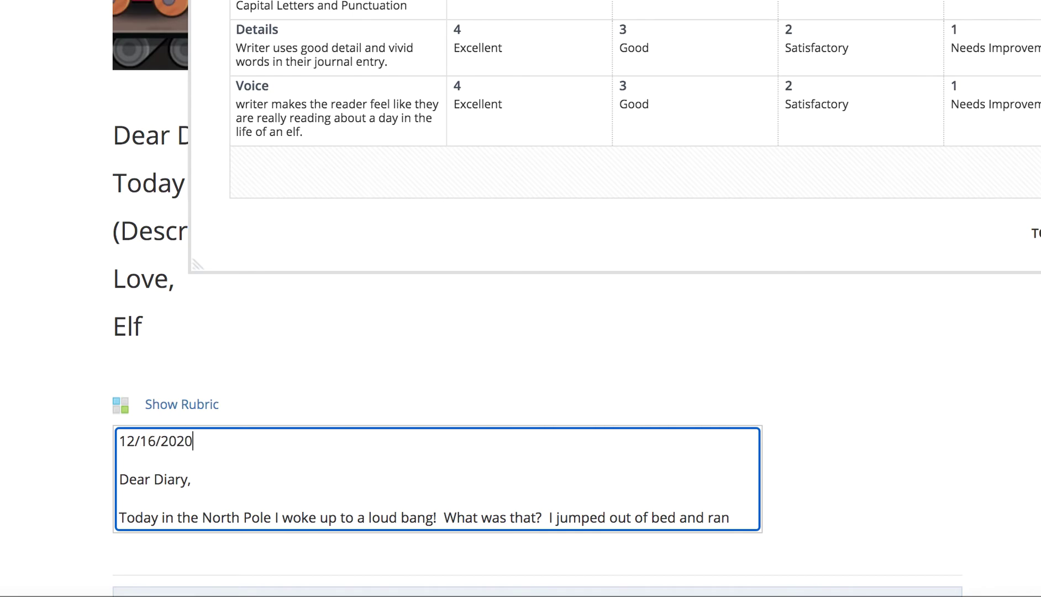
pyautogui.press('Down')
pyautogui.press('Down')
pyautogui.press('Down')
pyautogui.press('Down')
pyautogui.press('Down')
pyautogui.press('Down')
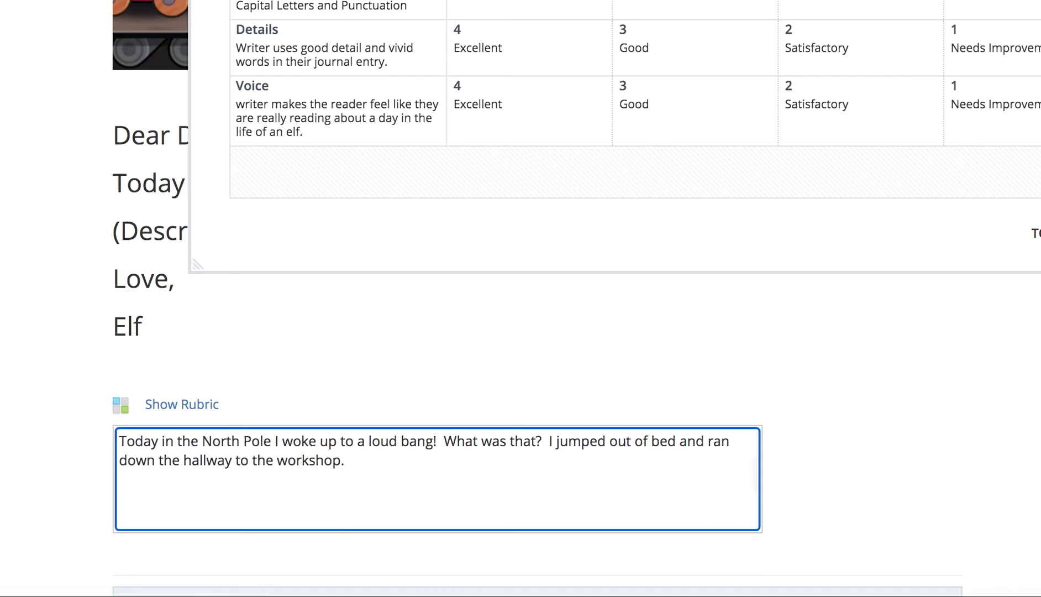
pyautogui.press('Down')
pyautogui.press('Down')
pyautogui.press('Down')
pyautogui.press('Down')
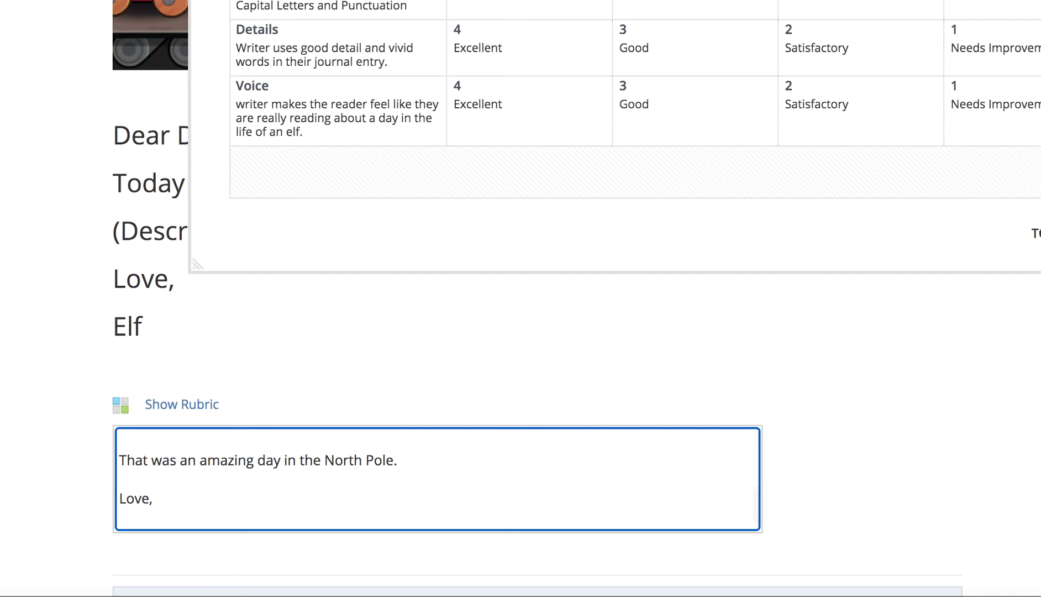
pyautogui.press('Down')
pyautogui.press('Down')
pyautogui.press('Down')
pyautogui.press('Down')
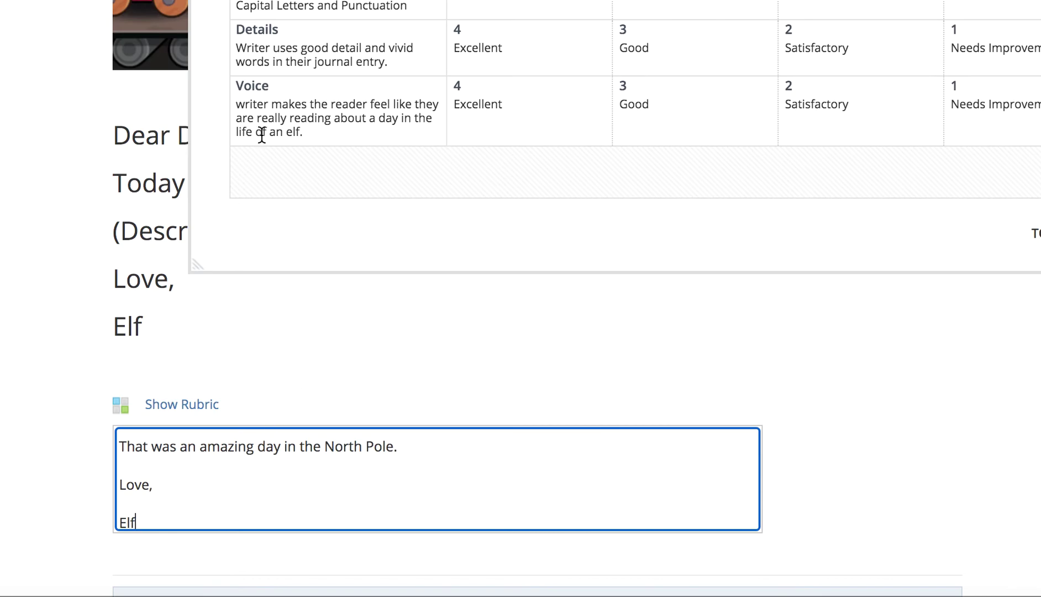
pyautogui.moveTo(191, 261); pyautogui.dragTo(500, 135)
pyautogui.click(549, 301)
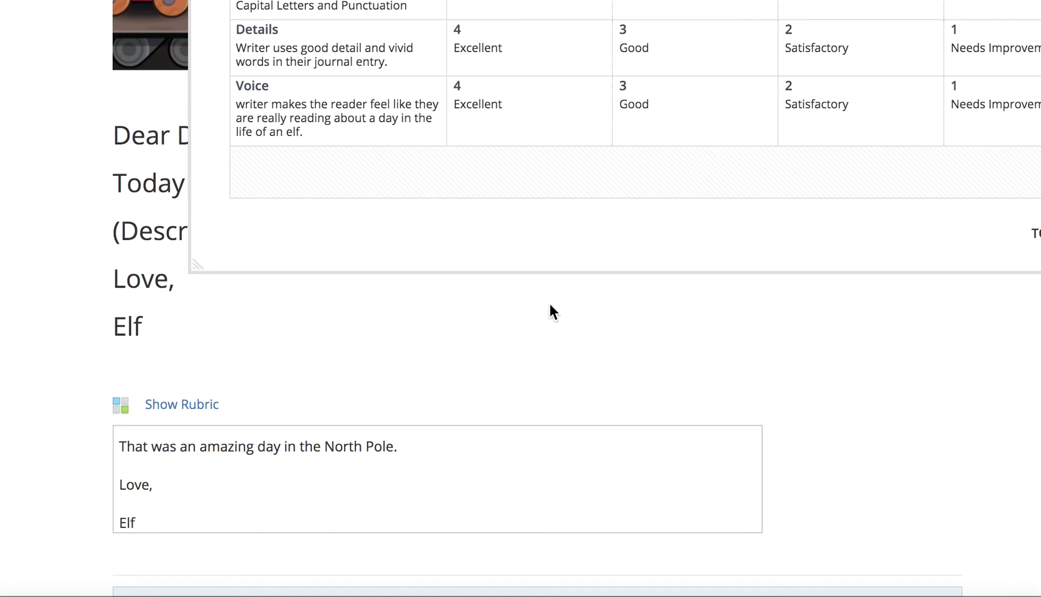
pyautogui.scroll(1, 550, 304)
pyautogui.scroll(10, 604, 359)
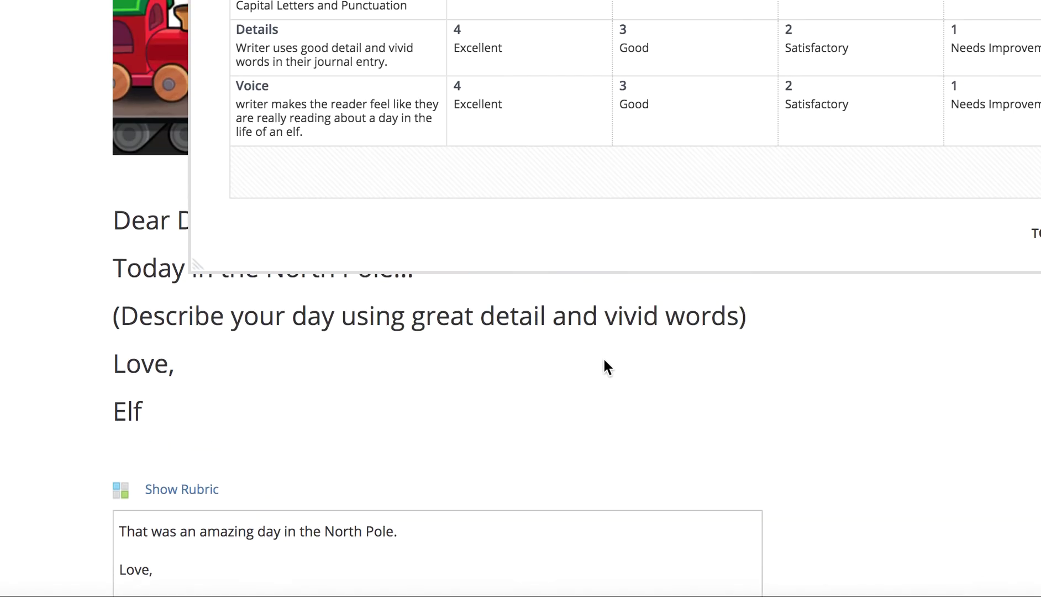
pyautogui.scroll(4, 606, 366)
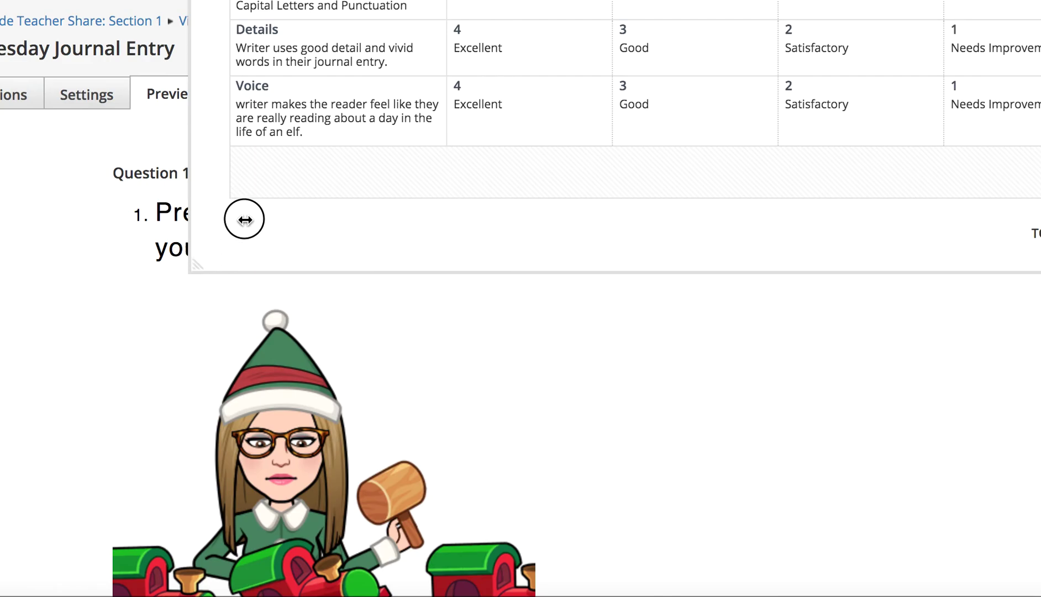
pyautogui.moveTo(194, 264); pyautogui.dragTo(338, 46)
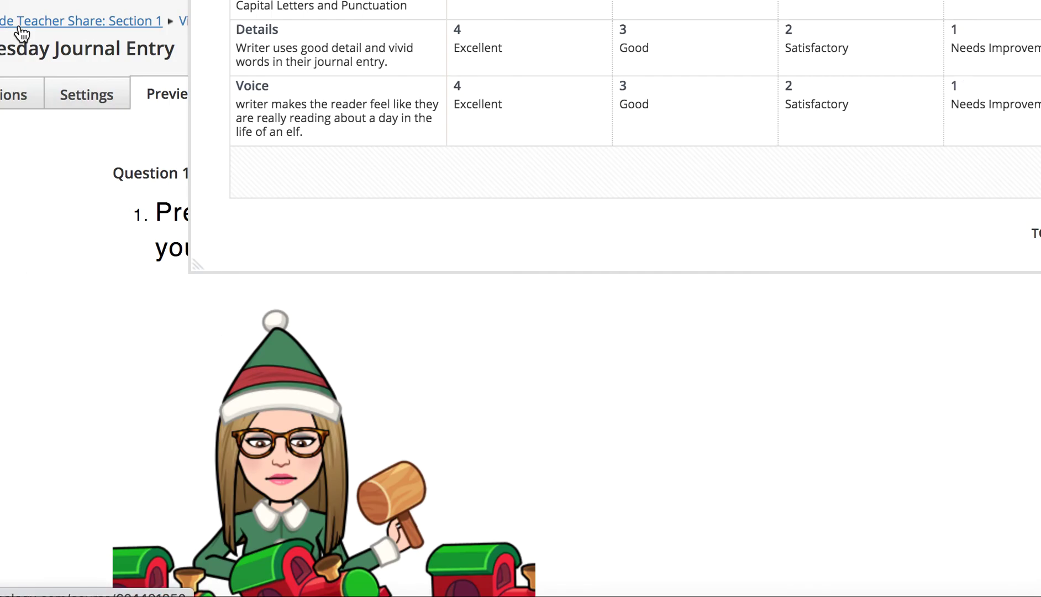
pyautogui.scroll(-10, 522, 346)
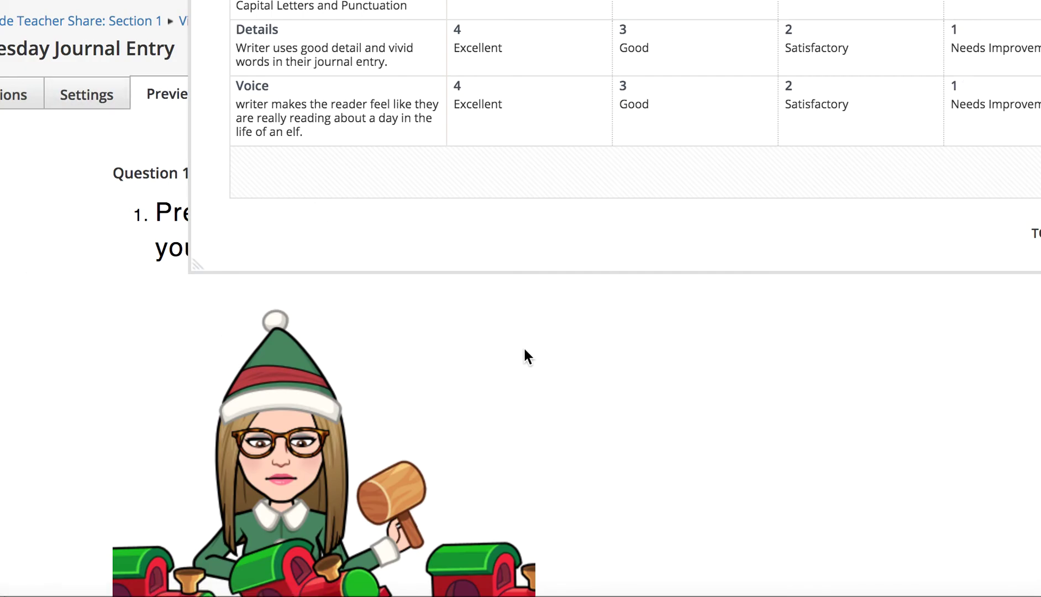
pyautogui.scroll(-6, 523, 345)
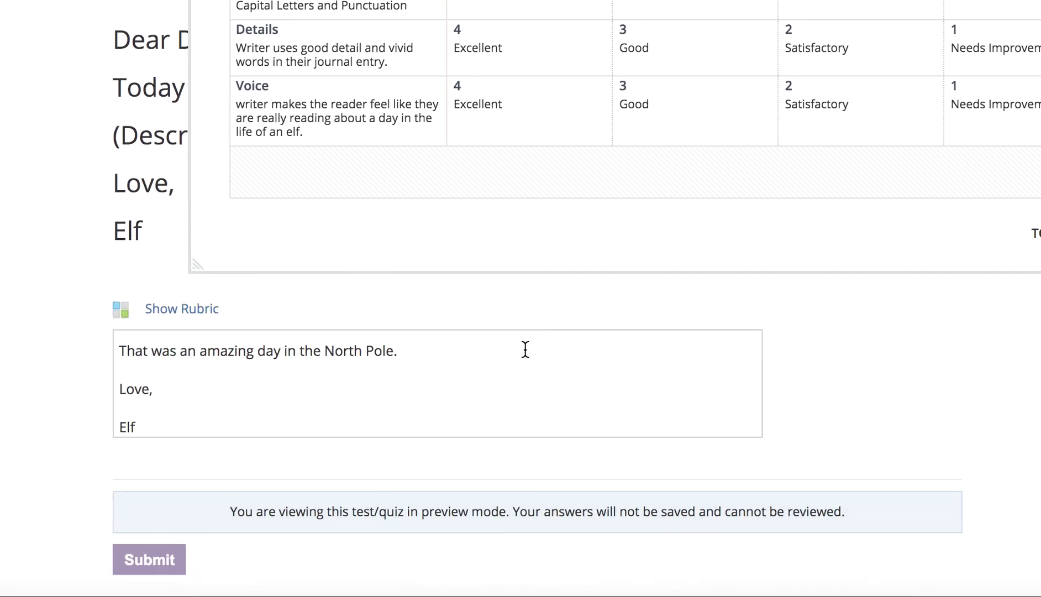